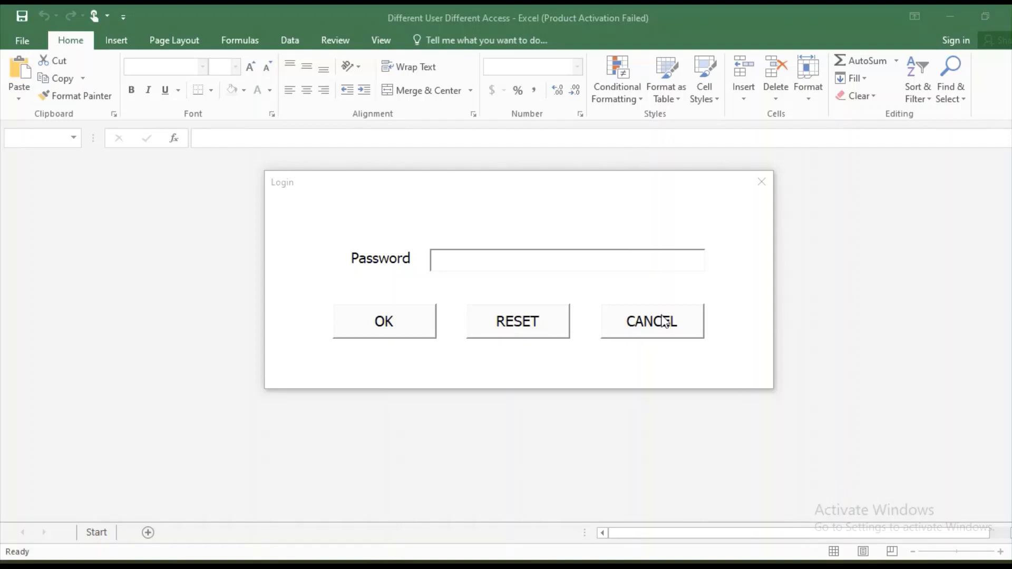
Cancel the login form, select a few Start sheet cells including C8, then close the workbook
{"action": "left_click", "coordinate": [621, 325]}
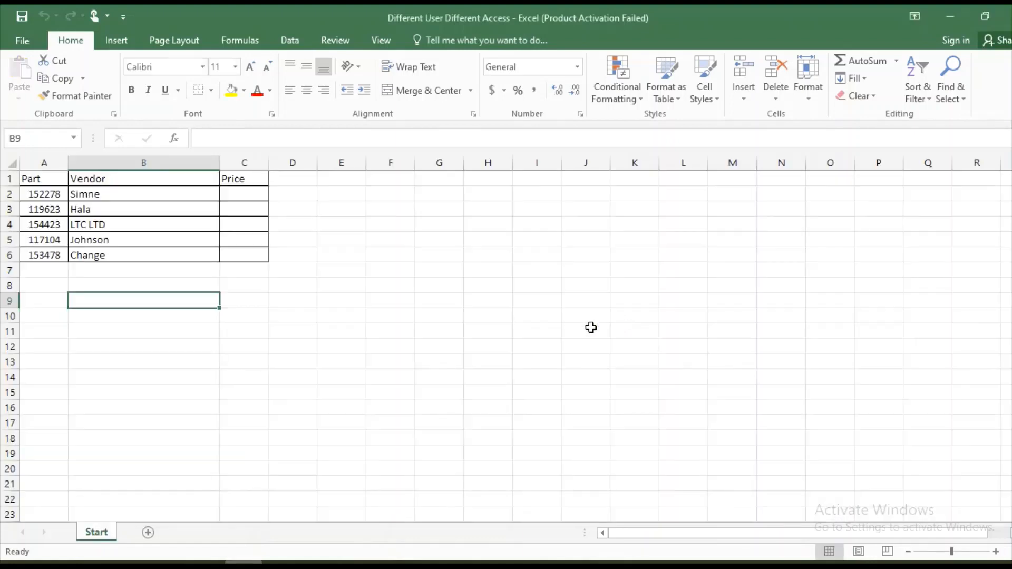
{"action": "left_click_drag", "start_coordinate": [262, 266], "coordinate": [283, 264]}
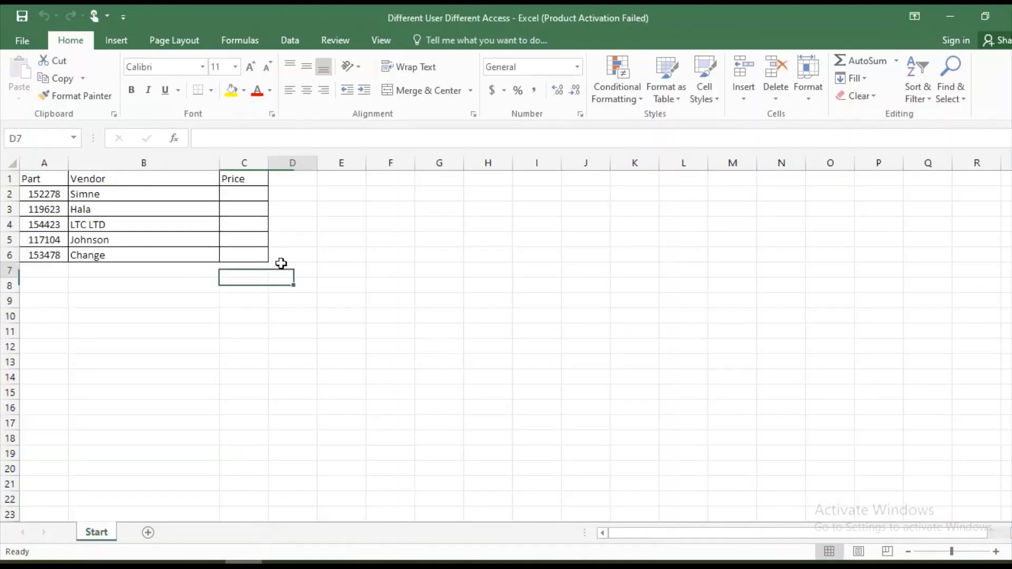
{"action": "left_click", "coordinate": [283, 264]}
{"action": "left_click", "coordinate": [333, 237]}
{"action": "left_click", "coordinate": [228, 292]}
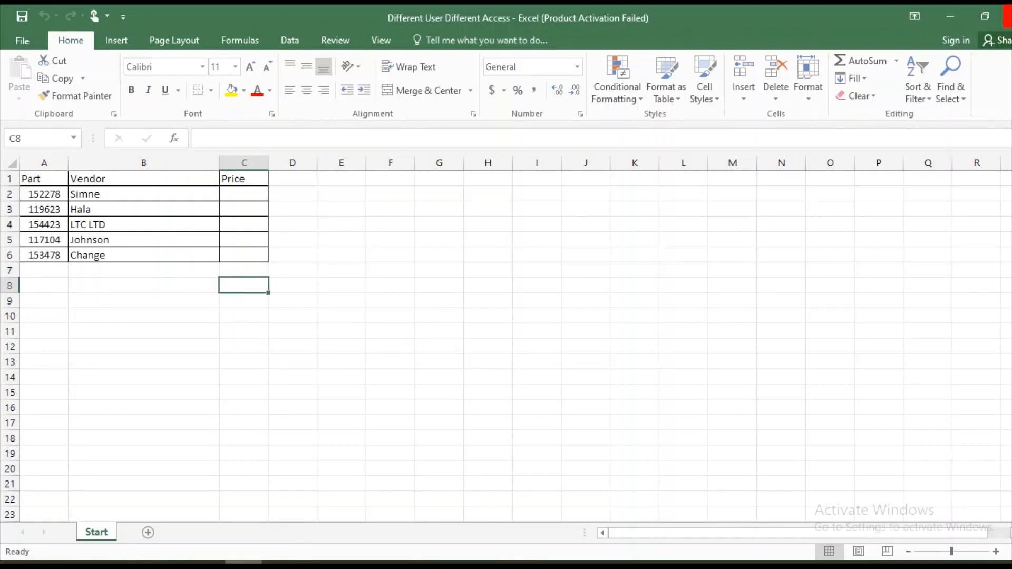
{"action": "left_click", "coordinate": [1007, 16]}
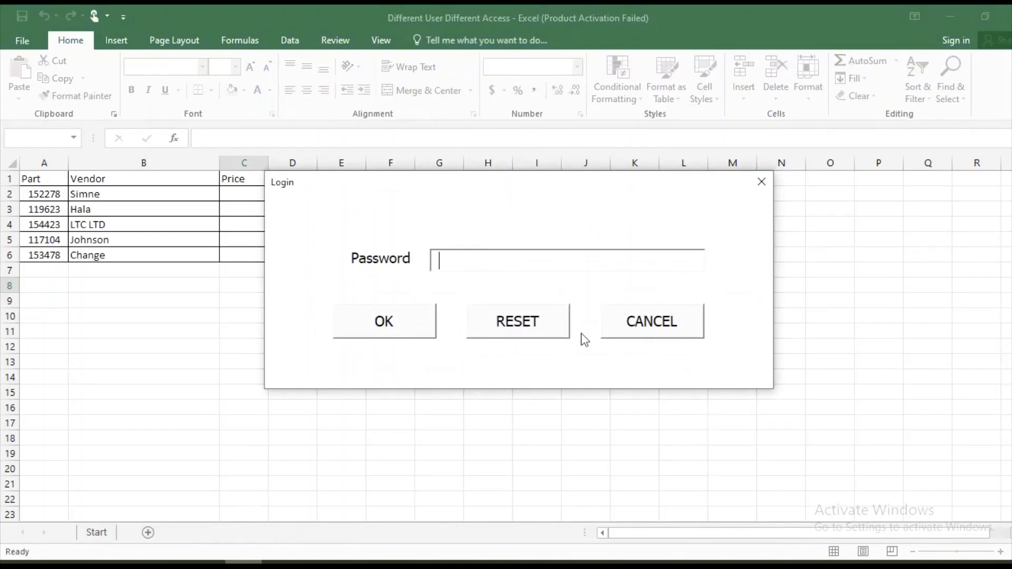
Log in with the admin password and view the Admin sheet's access table
{"action": "type", "text": "***"}
{"action": "left_click", "coordinate": [401, 320]}
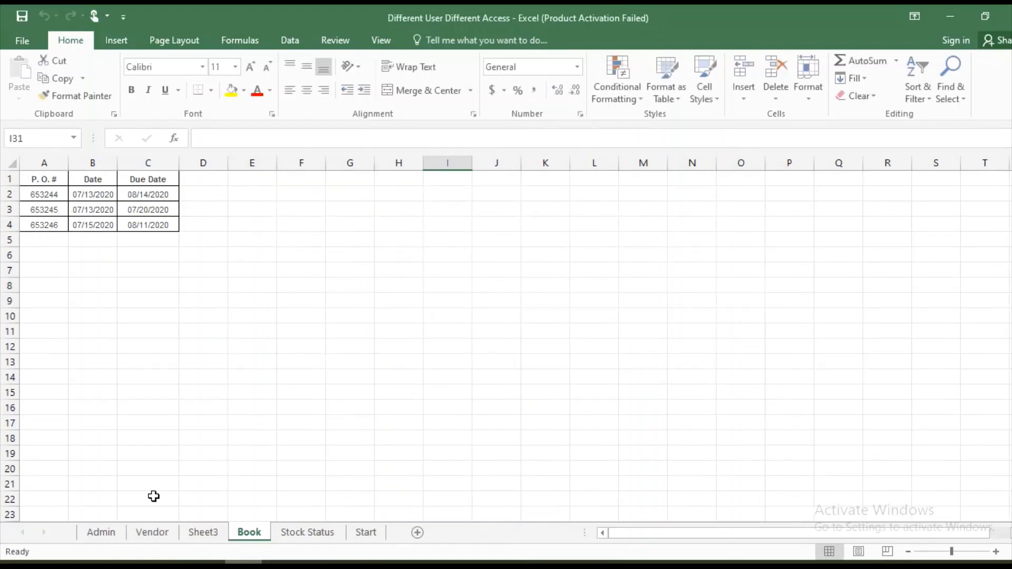
{"action": "left_click", "coordinate": [102, 532]}
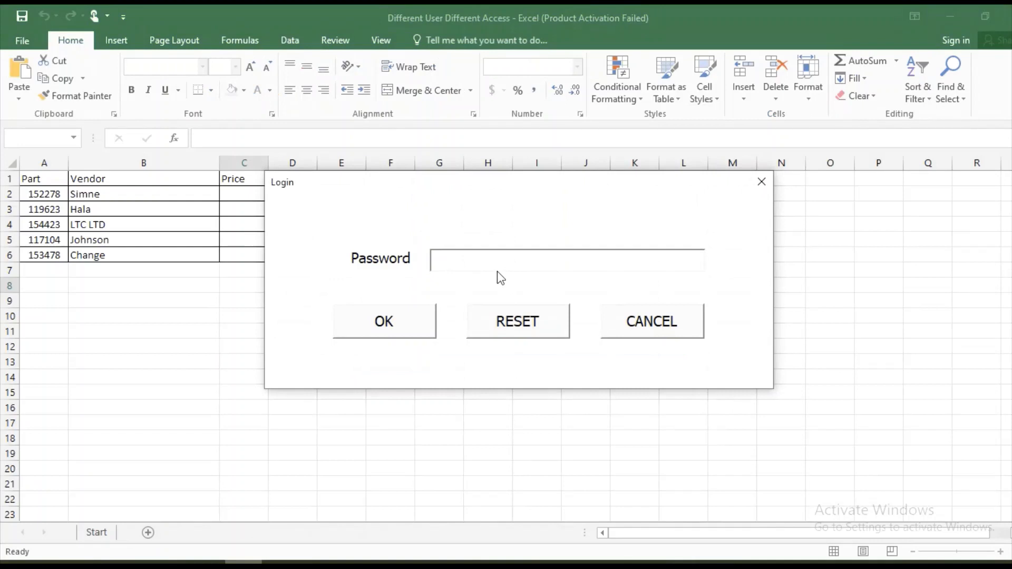
Log in with a different user's password, check the Vendor sheet, then close the workbook
{"action": "type", "text": "***"}
{"action": "left_click", "coordinate": [374, 327]}
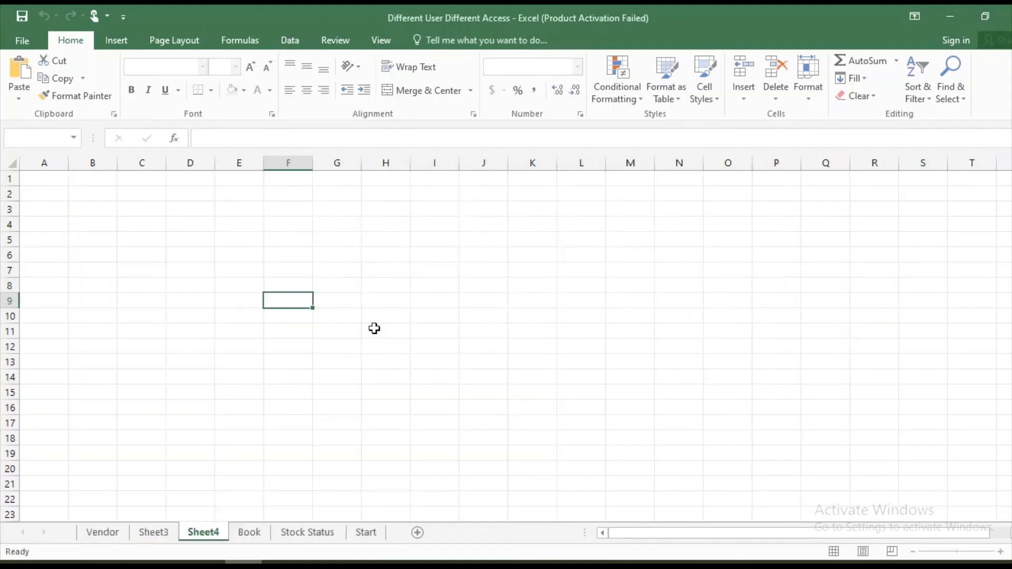
{"action": "left_click", "coordinate": [111, 527]}
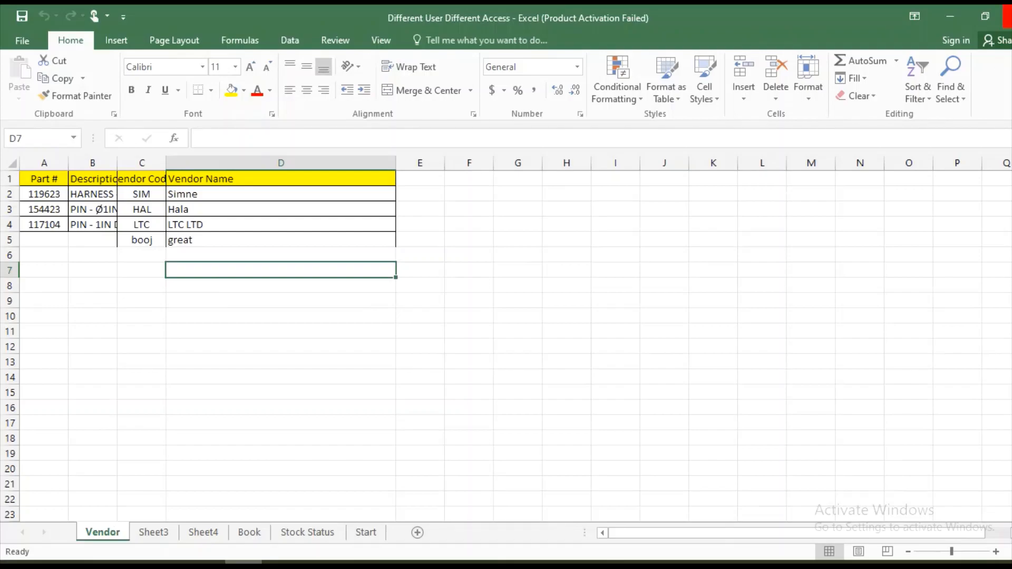
{"action": "left_click", "coordinate": [1007, 15]}
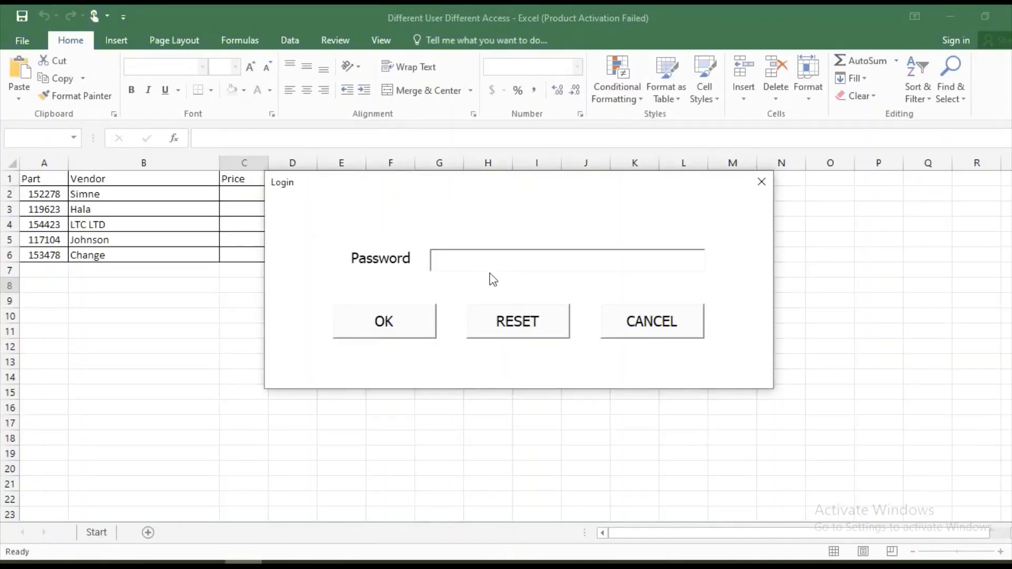
Log in with the password and go to the Admin sheet
{"action": "type", "text": "***"}
{"action": "left_click", "coordinate": [374, 327]}
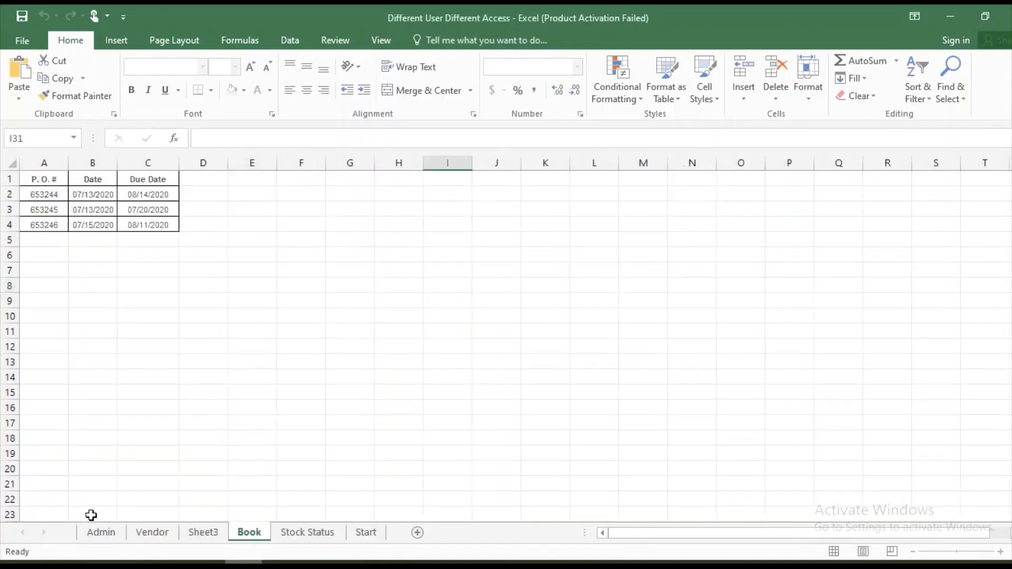
{"action": "left_click", "coordinate": [102, 533]}
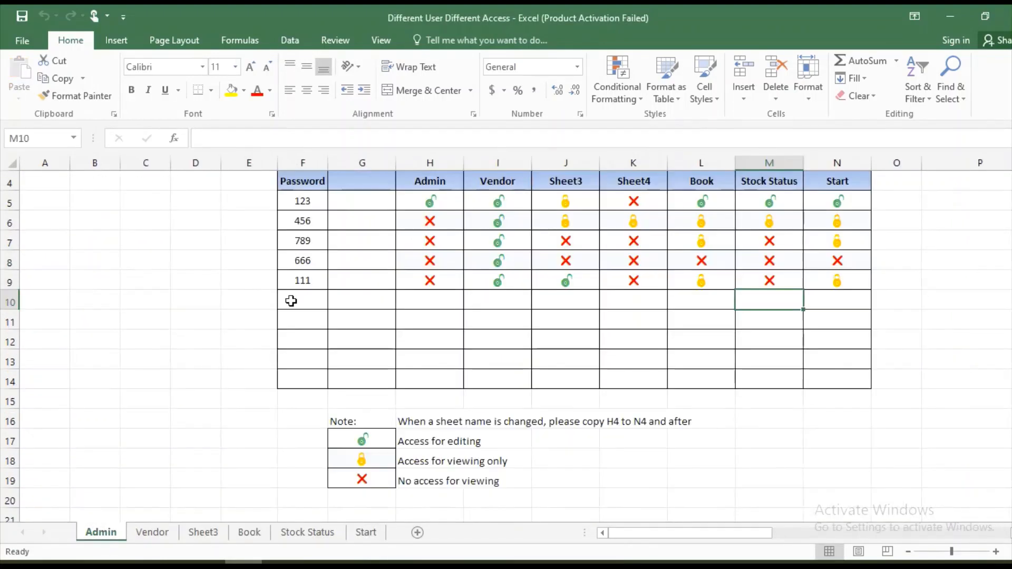
Replace the numeric passwords in F7 and F8 with new word passwords
{"action": "left_click", "coordinate": [303, 243]}
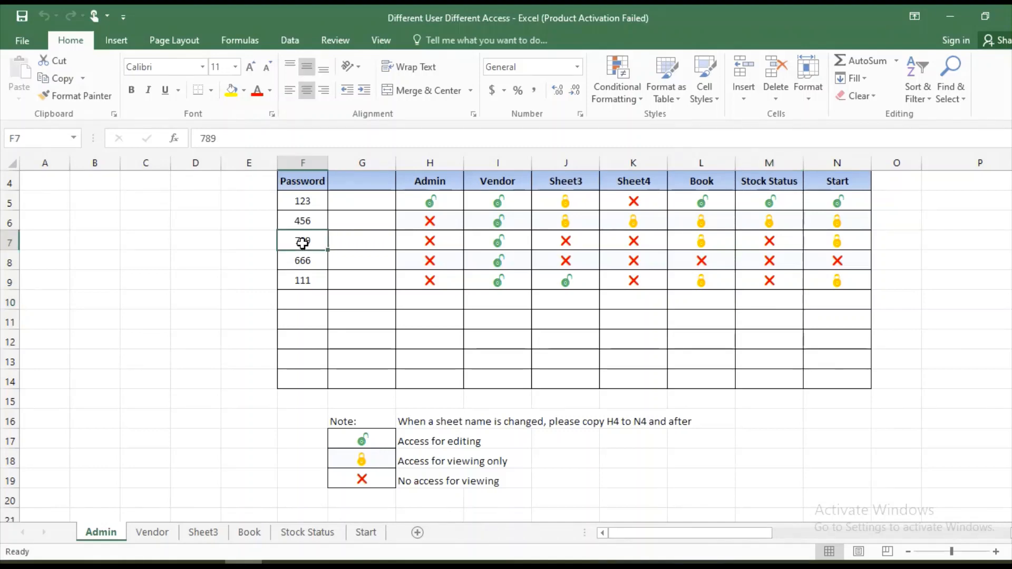
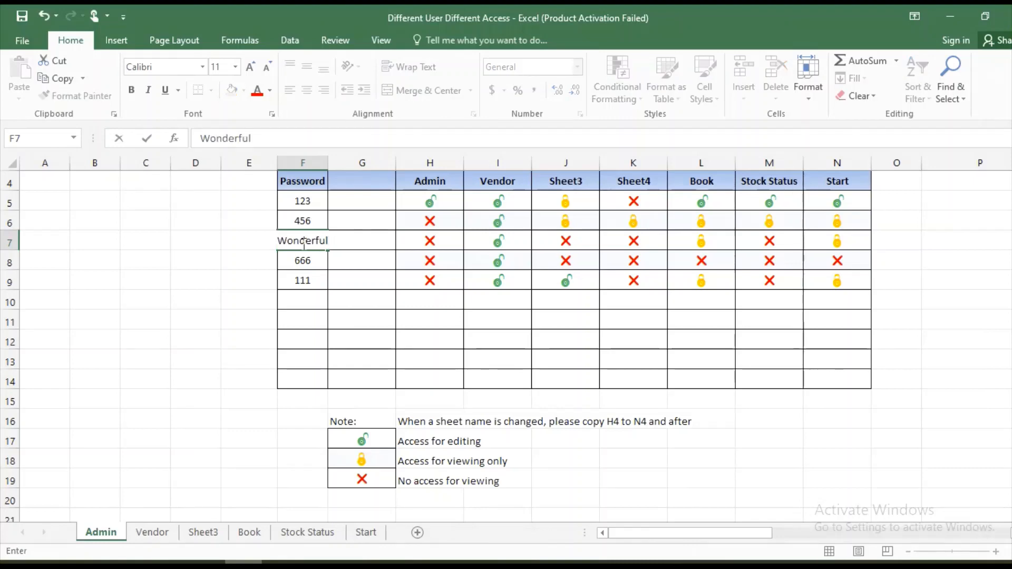
{"action": "key", "text": "Tab"}
{"action": "key", "text": "Return"}
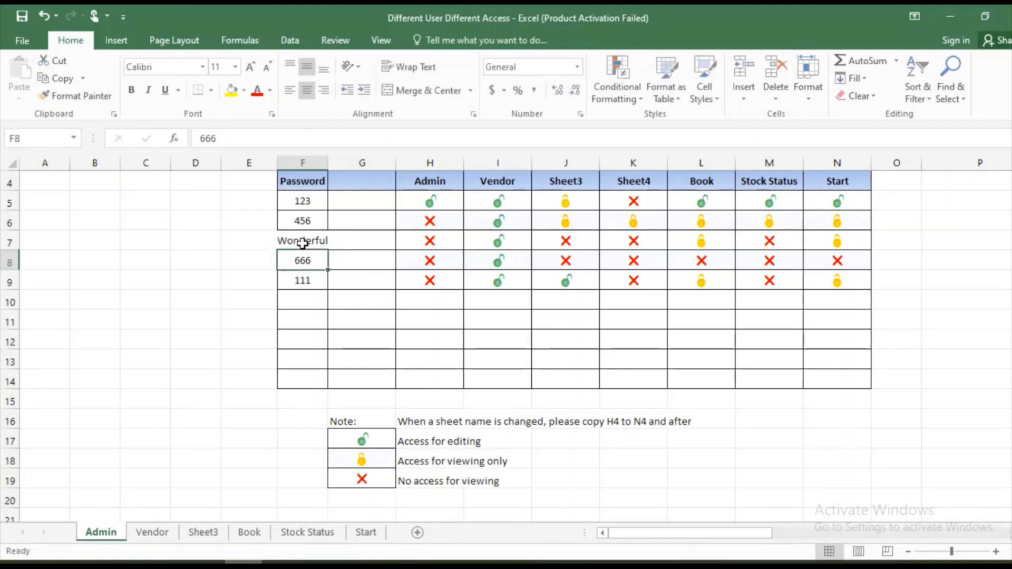
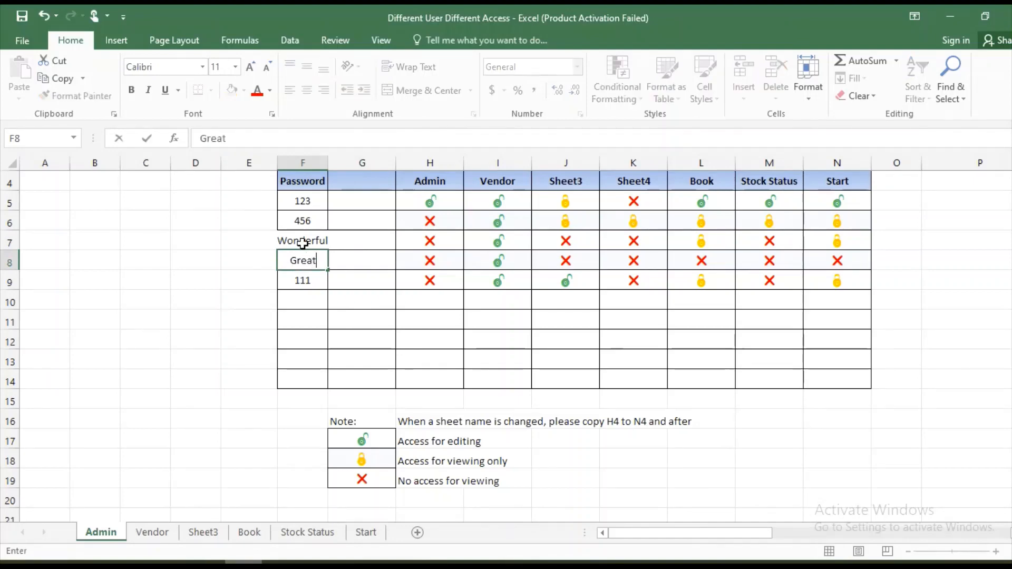
{"action": "key", "text": "Return"}
{"action": "key", "text": "Up"}
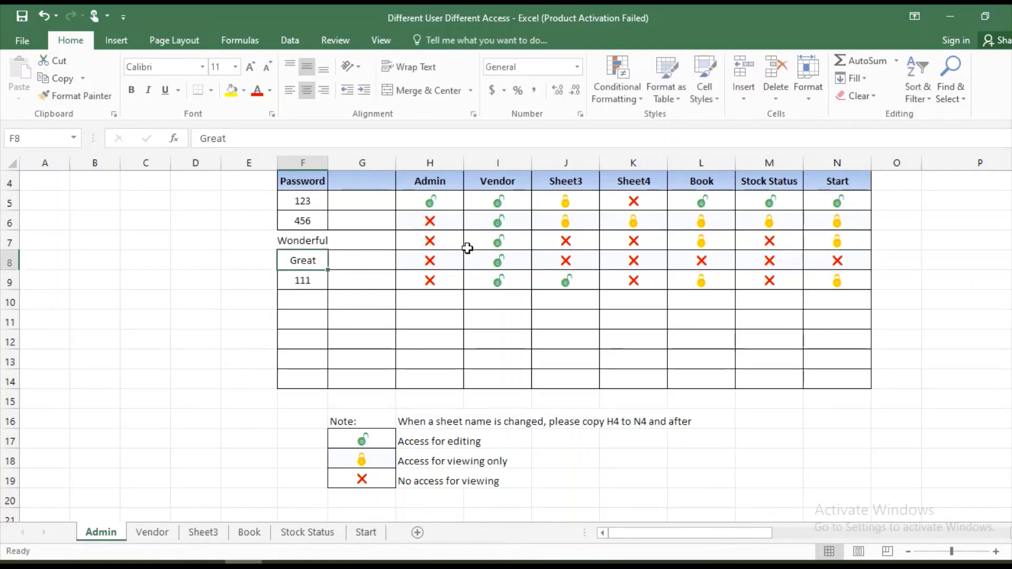
Give the third user no access to Vendor (I7) and editing access to Sheet3 (J7)
{"action": "left_click", "coordinate": [449, 241]}
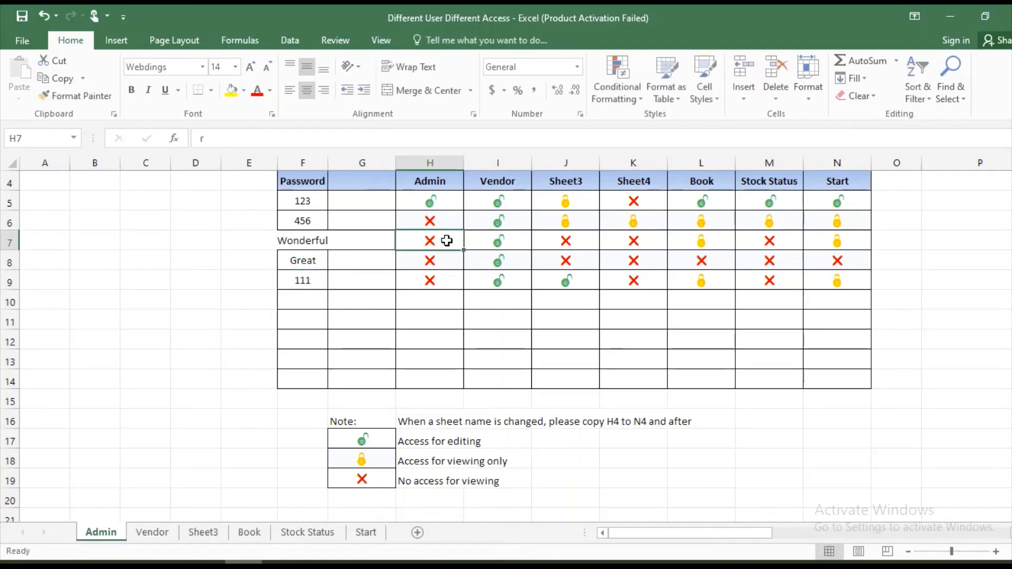
{"action": "key", "text": "ctrl+c"}
{"action": "key", "text": "Right"}
{"action": "key", "text": "Return"}
{"action": "key", "text": "Right"}
{"action": "key", "text": "Down"}
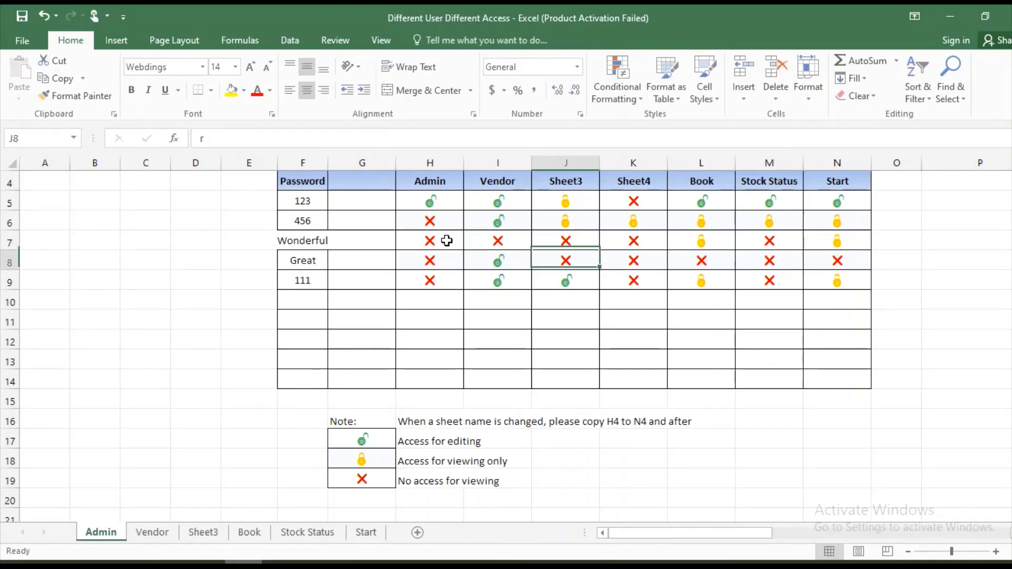
{"action": "key", "text": "Left"}
{"action": "key", "text": "ctrl+c"}
{"action": "key", "text": "Right"}
{"action": "key", "text": "Up"}
{"action": "key", "text": "Return"}
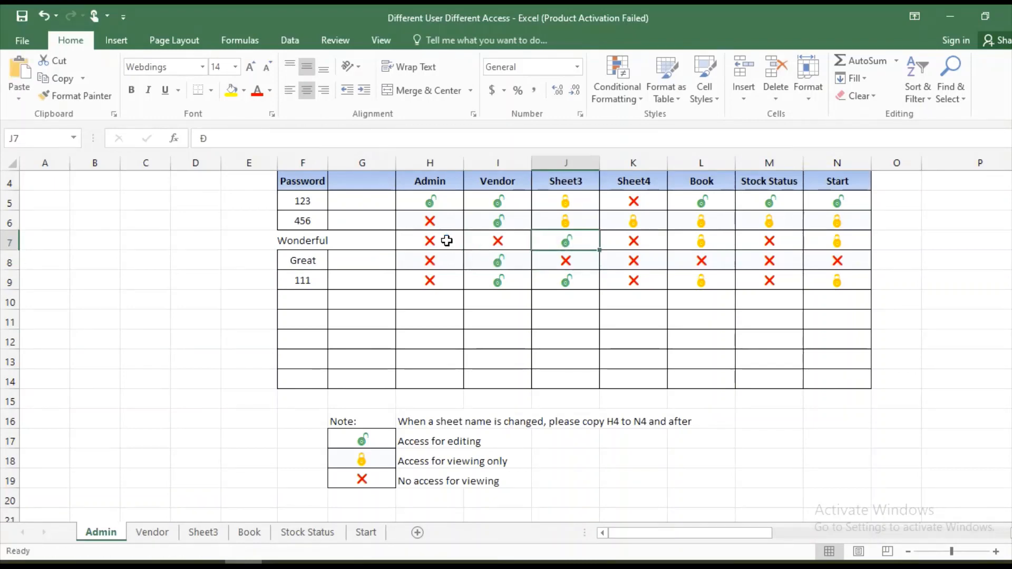
{"action": "key", "text": "Right"}
{"action": "key", "text": "Left"}
Copy editing access into L7 and N7 so the third user can edit Book and Start
{"action": "key", "text": "ctrl+c"}
{"action": "key", "text": "Right"}
{"action": "key", "text": "Right"}
{"action": "key", "text": "Return"}
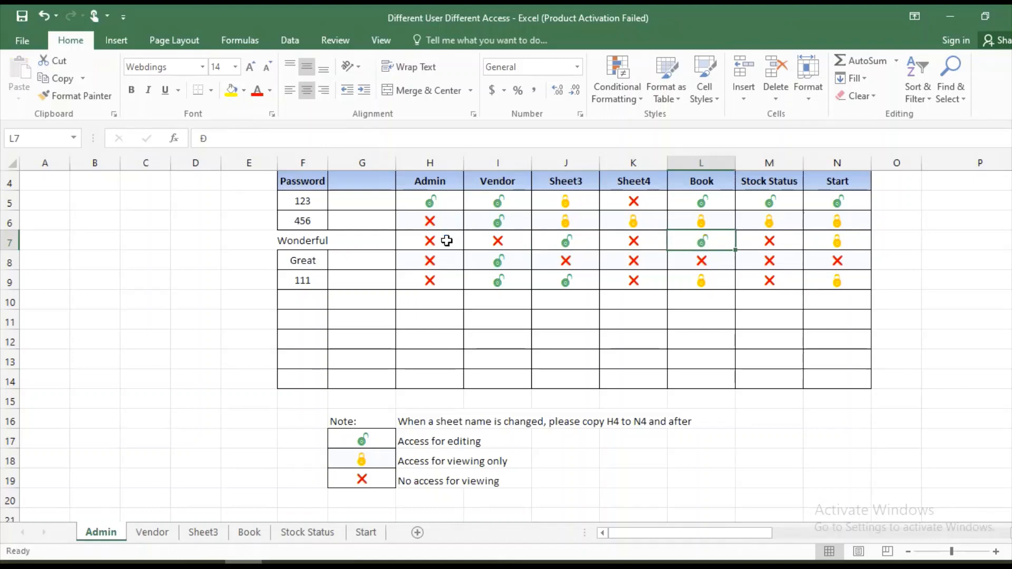
{"action": "key", "text": "ctrl+c"}
{"action": "key", "text": "Right"}
{"action": "key", "text": "Right"}
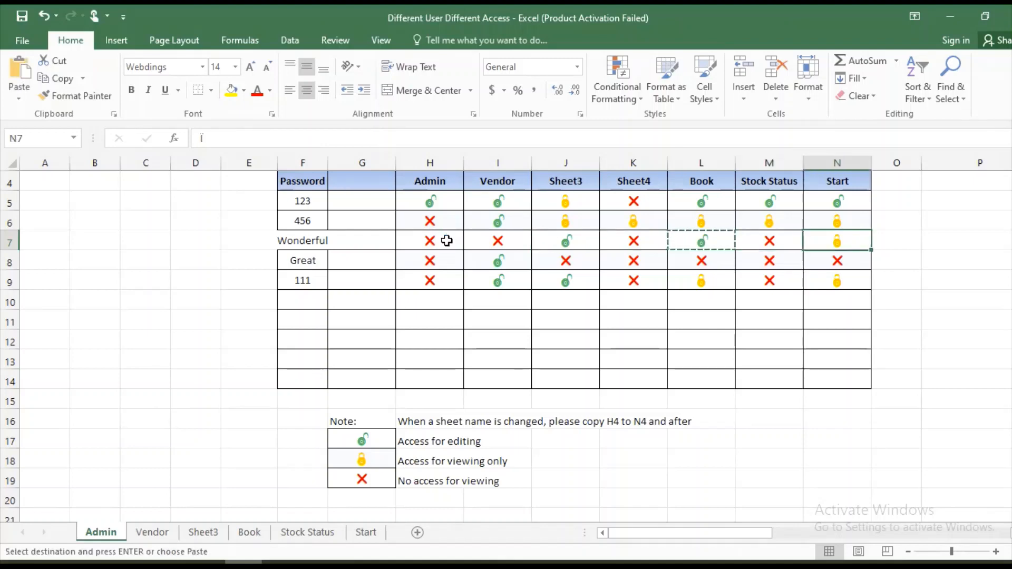
{"action": "key", "text": "Return"}
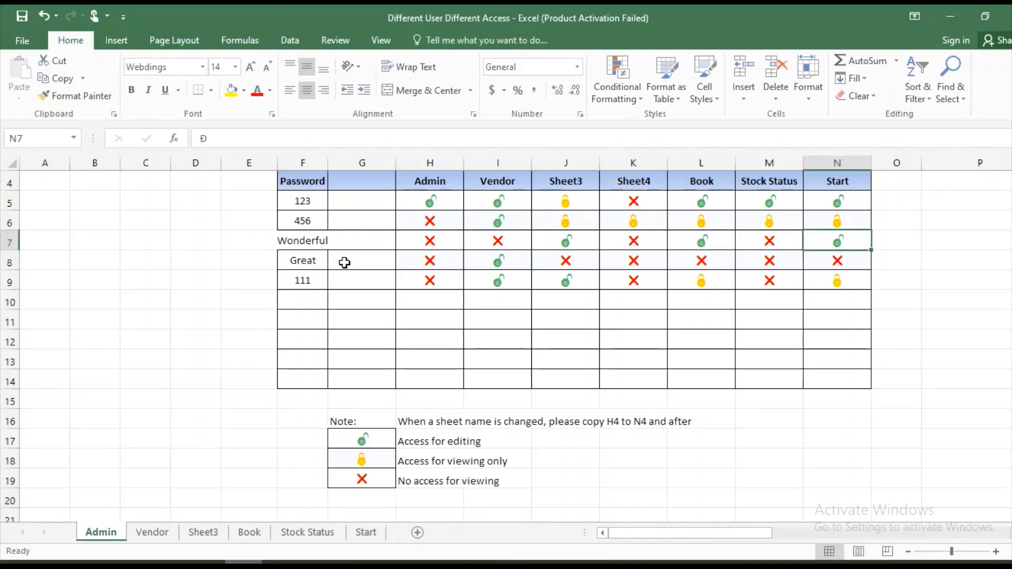
{"action": "left_click", "coordinate": [287, 300]}
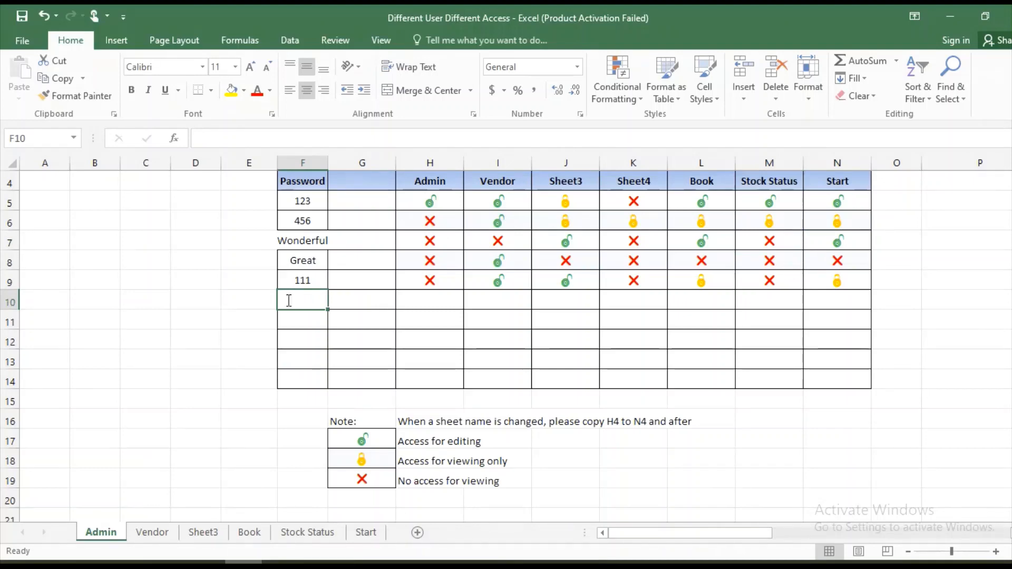
Enter a new user's password in F10 and paste no-access marks across H10:L10
{"action": "key", "text": "Tab"}
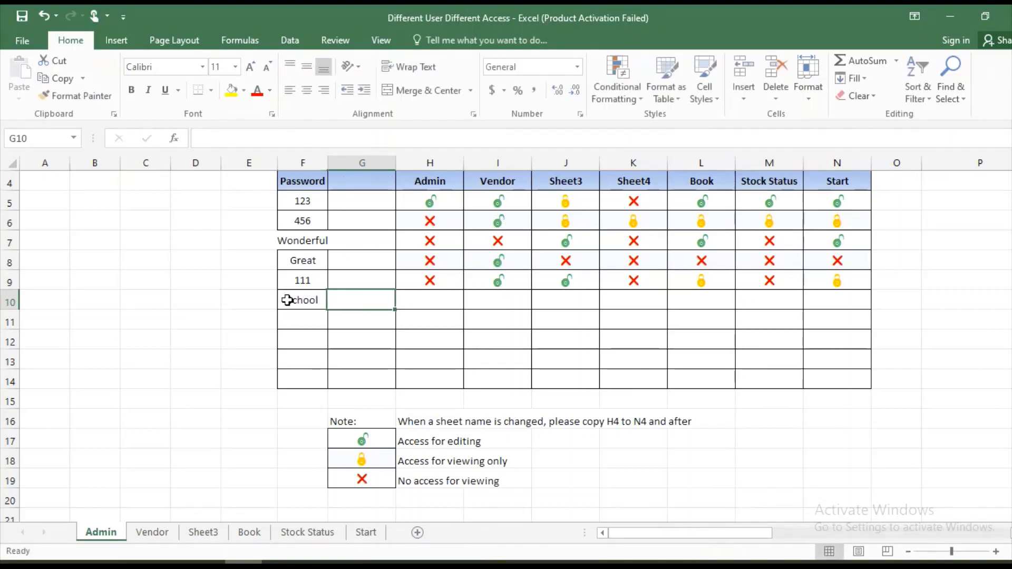
{"action": "key", "text": "Tab"}
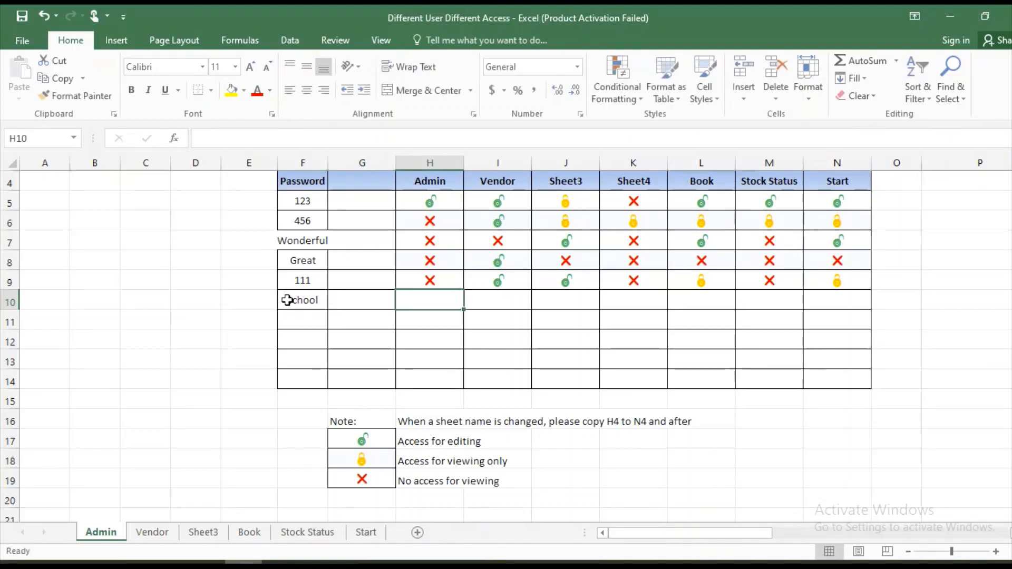
{"action": "key", "text": "Up"}
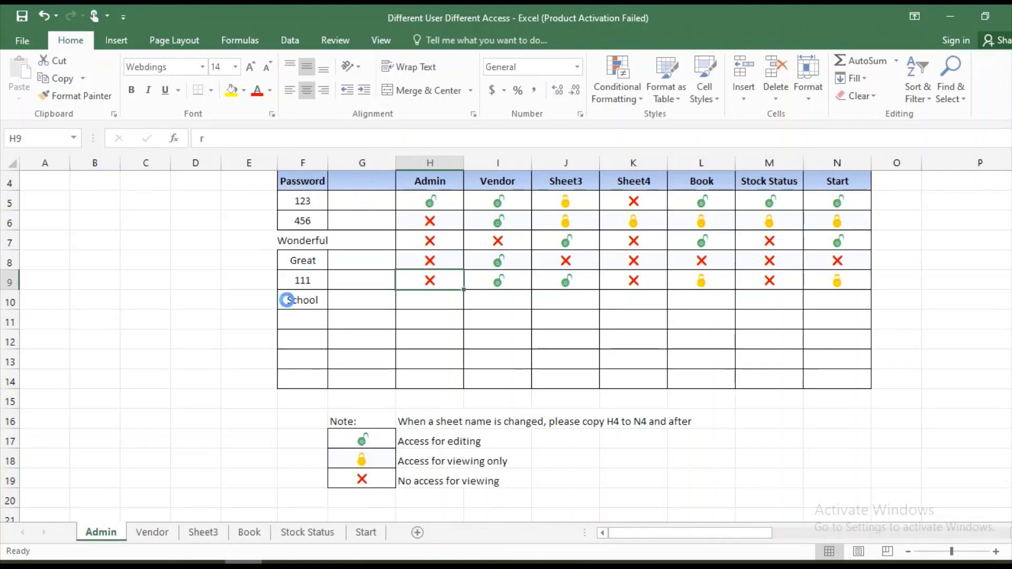
{"action": "key", "text": "ctrl+c"}
{"action": "key", "text": "Down"}
{"action": "key", "text": "shift+Right"}
{"action": "key", "text": "shift+Right"}
{"action": "key", "text": "shift+Right"}
{"action": "key", "text": "shift+Right"}
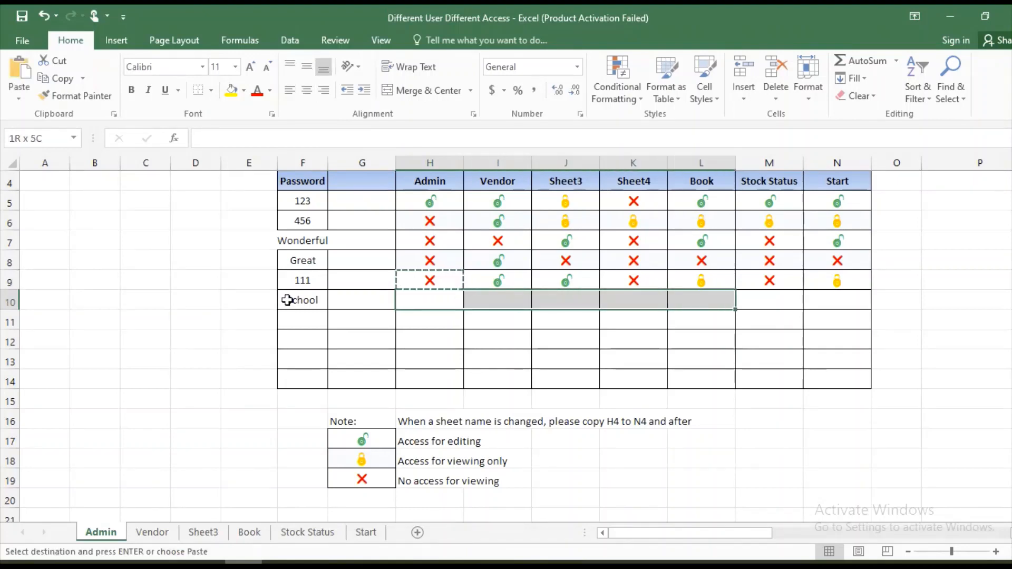
{"action": "key", "text": "Return"}
Paste editing access into M10:N10 so the new user edits Stock Status and Start
{"action": "key", "text": "Right"}
{"action": "key", "text": "Right"}
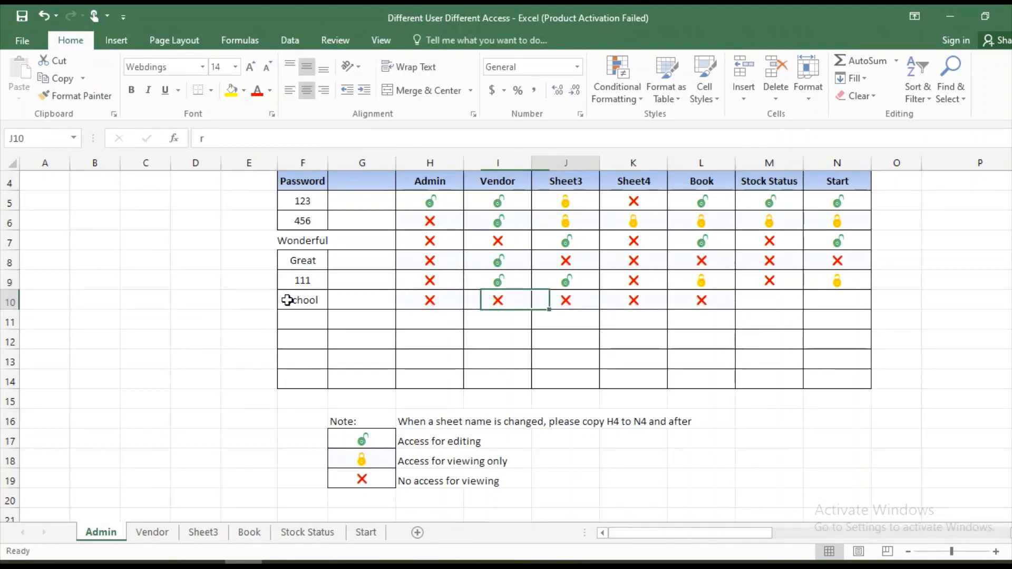
{"action": "key", "text": "Up"}
{"action": "key", "text": "Up"}
{"action": "key", "text": "Down"}
{"action": "key", "text": "ctrl+c"}
{"action": "key", "text": "Right"}
{"action": "key", "text": "Right"}
{"action": "key", "text": "Right"}
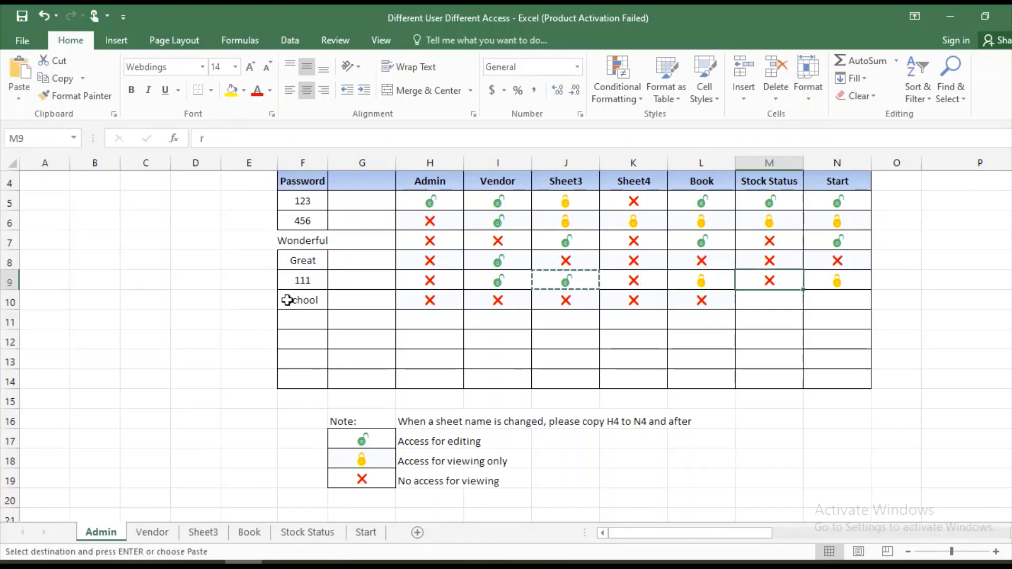
{"action": "key", "text": "Right"}
{"action": "key", "text": "Down"}
{"action": "key", "text": "shift+Left"}
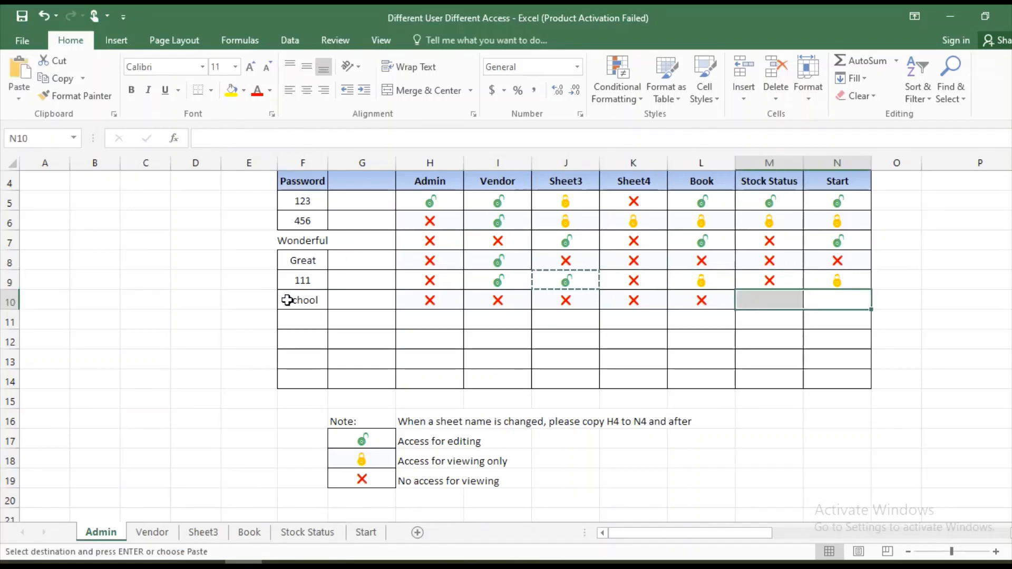
{"action": "key", "text": "Return"}
{"action": "key", "text": "Down"}
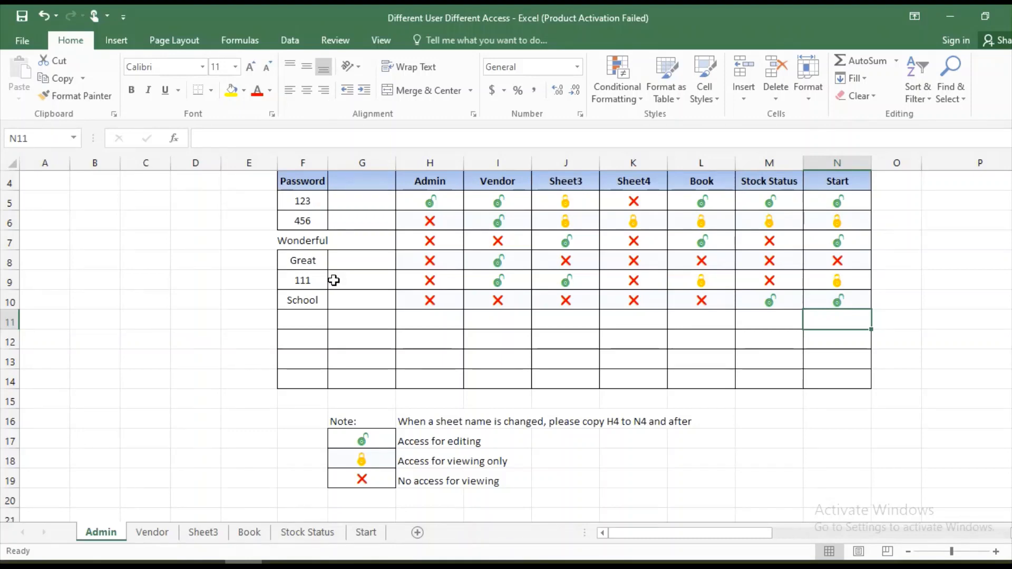
Copy the editing-access icon from H5 into H6 for the second user's Admin access
{"action": "left_click", "coordinate": [420, 203]}
{"action": "key", "text": "ctrl+c"}
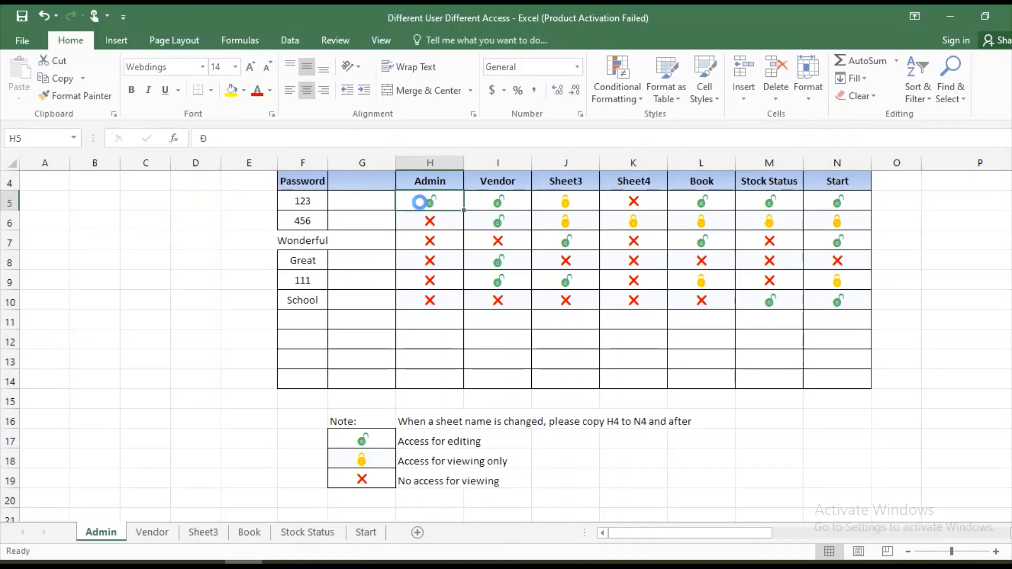
{"action": "key", "text": "Down"}
{"action": "key", "text": "Return"}
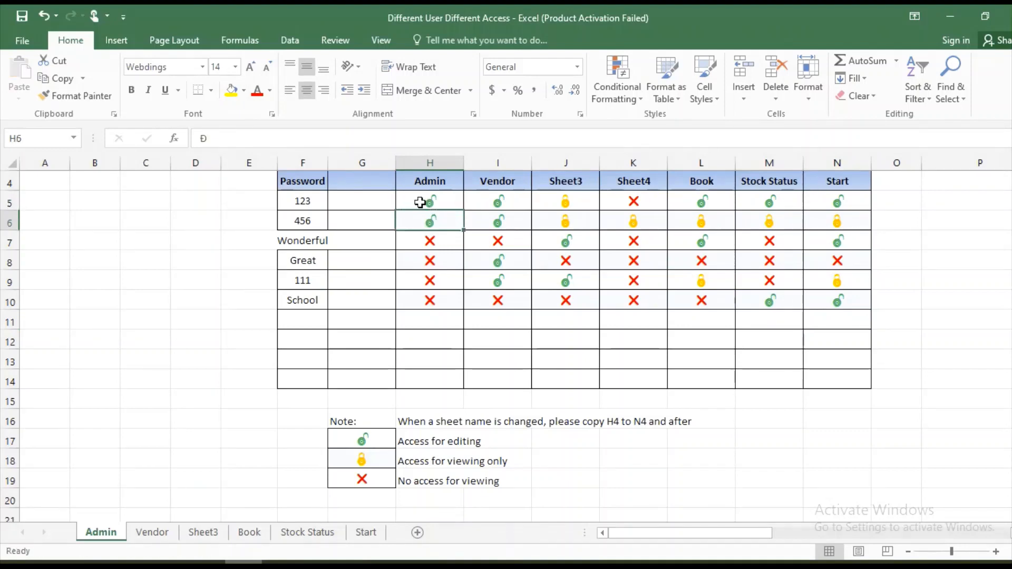